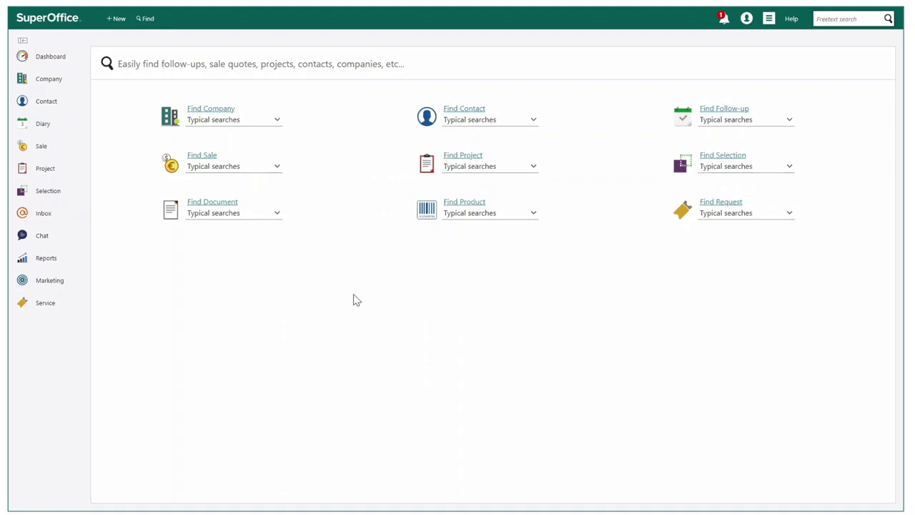
Preview the typical project and request searches without choosing either
left_click(533, 168)
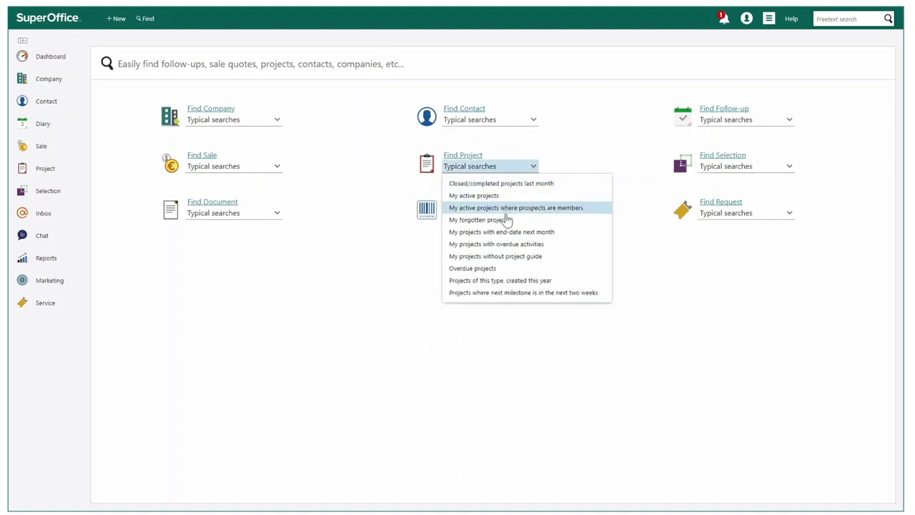
left_click(788, 214)
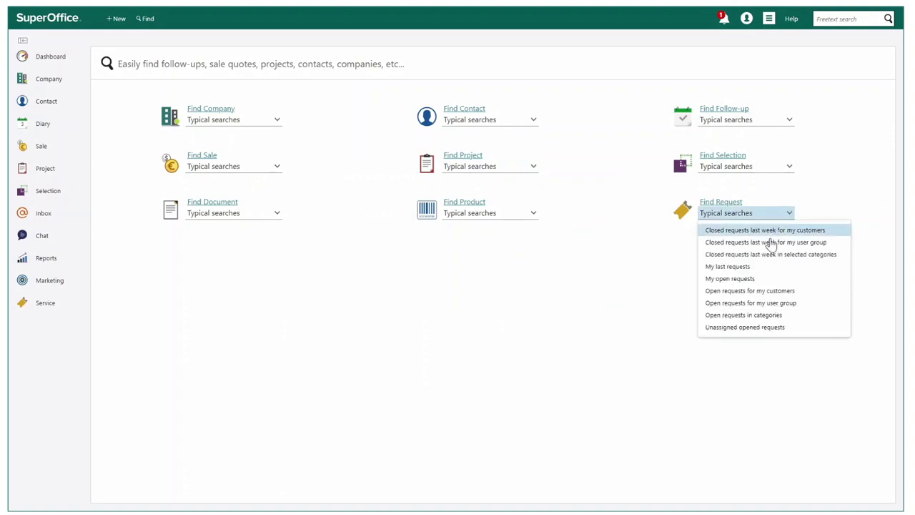
left_click(817, 178)
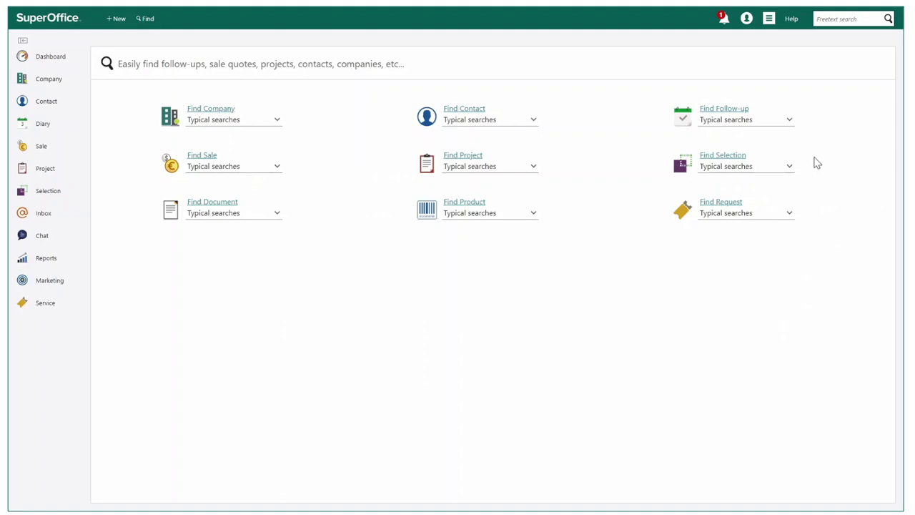
Run My overdue follow-ups with Owner 'Is one of' a single chosen user, giving 23 results
left_click(789, 126)
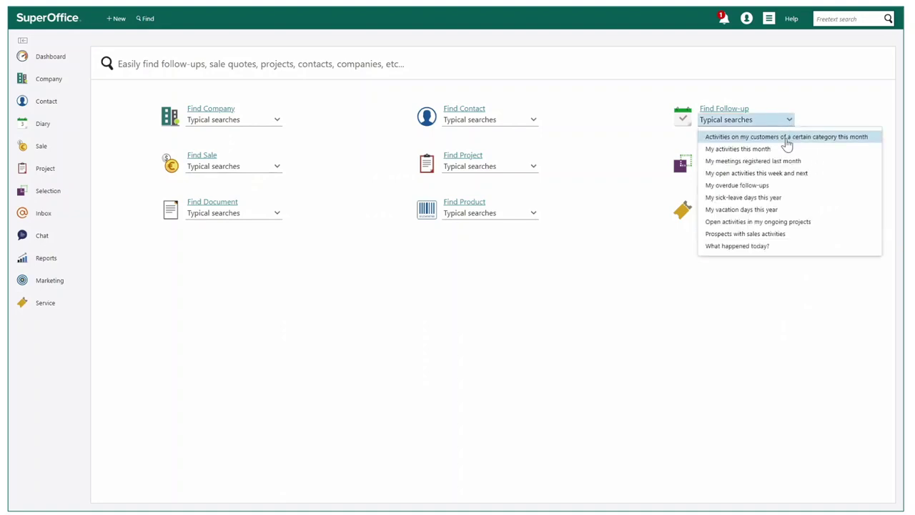
left_click(761, 190)
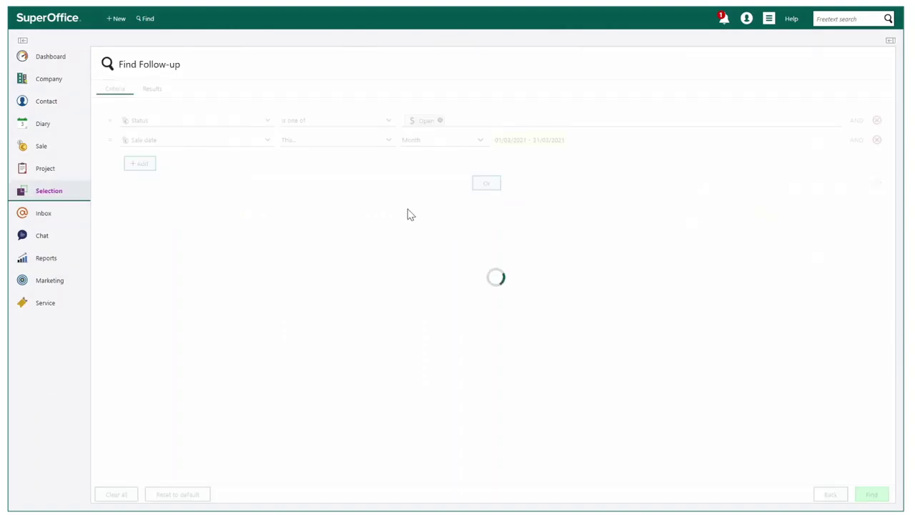
left_click(293, 180)
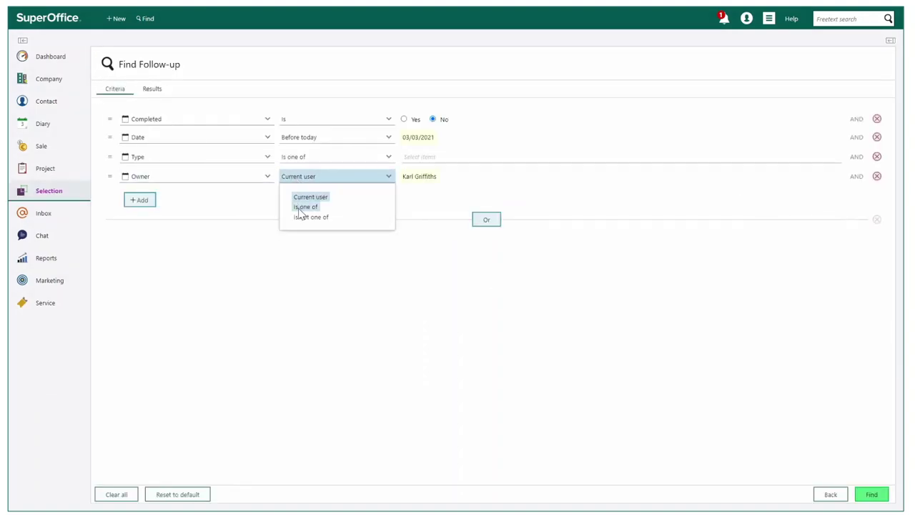
left_click(299, 203)
left_click(422, 179)
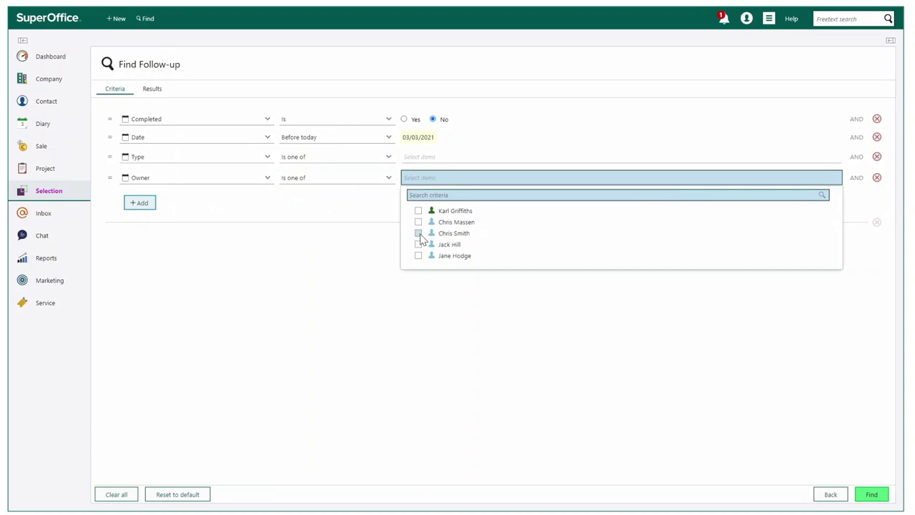
left_click(418, 233)
left_click(657, 406)
left_click(871, 494)
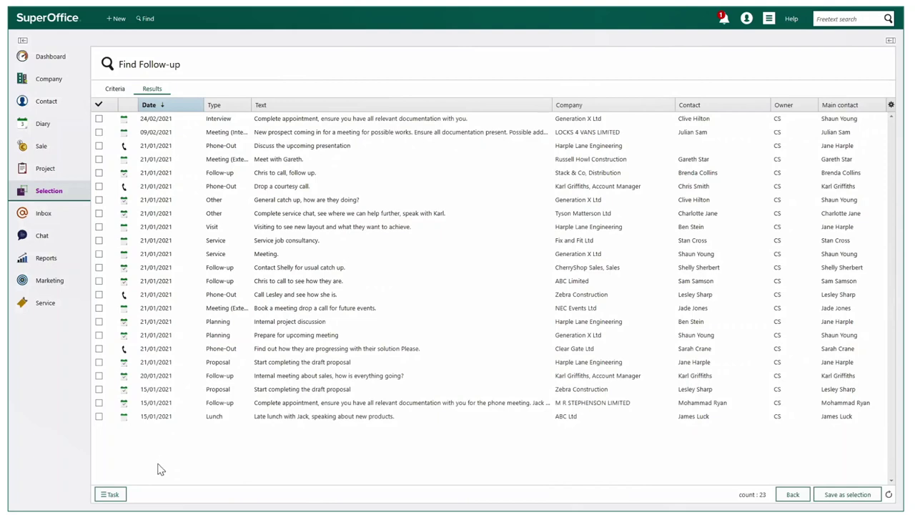
Dismiss the Task menu unused and go back to the Find overview
left_click(111, 494)
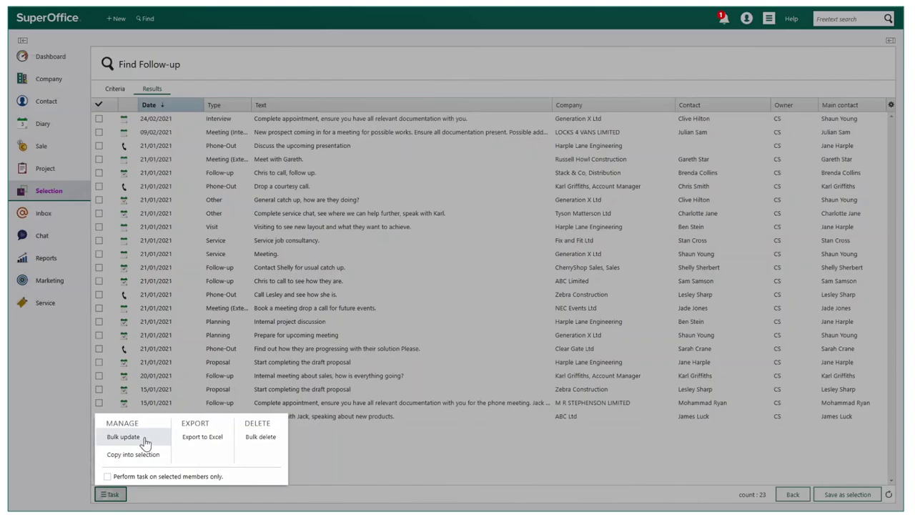
left_click(324, 442)
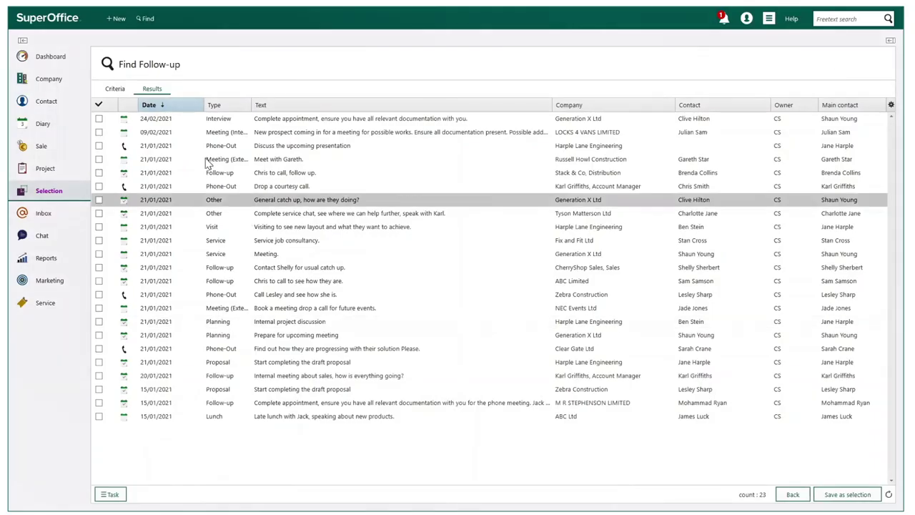
left_click(147, 22)
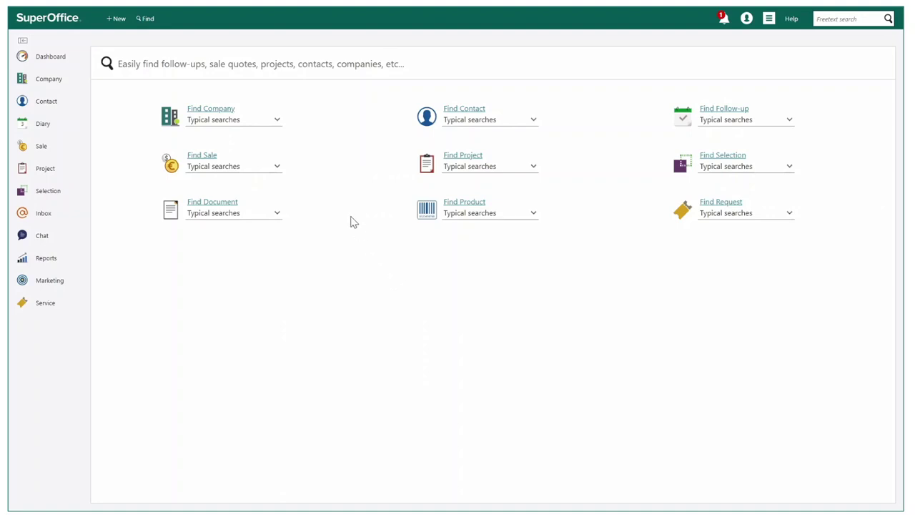
Start the Companies with open sales search and add a Sale date criterion
left_click(276, 122)
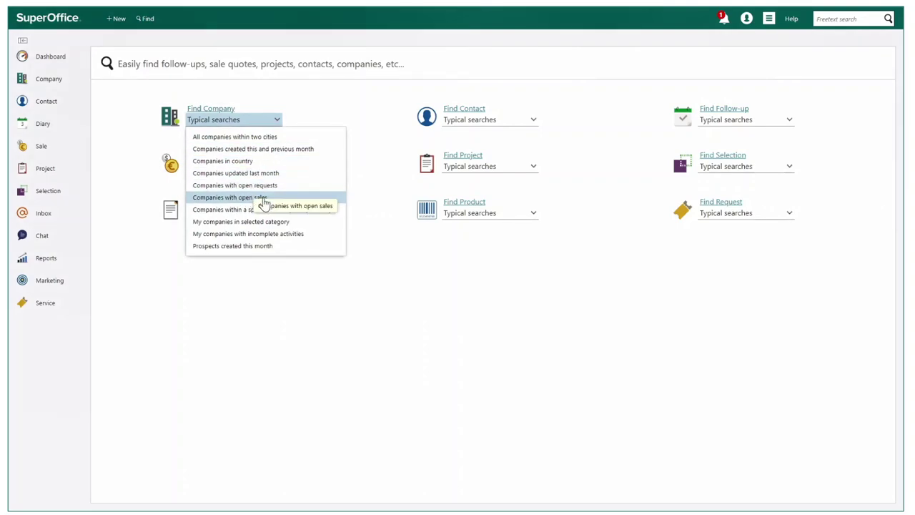
left_click(286, 198)
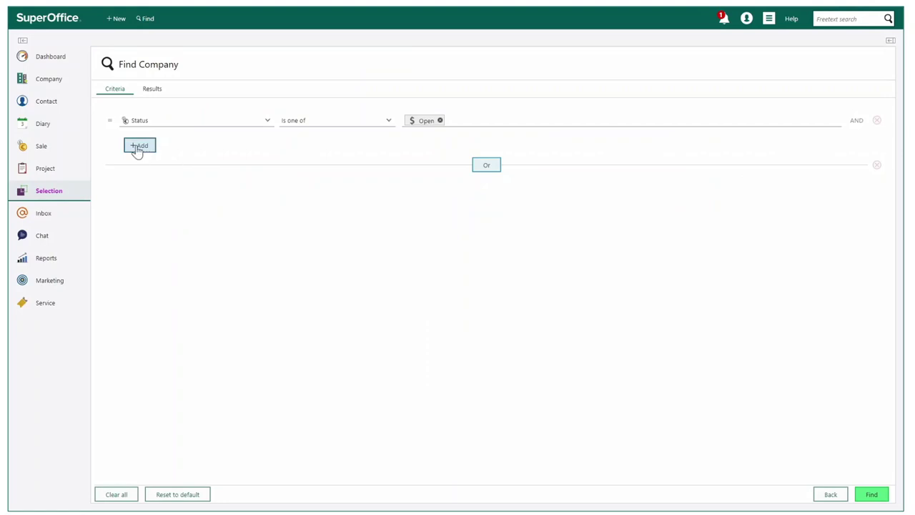
left_click(139, 147)
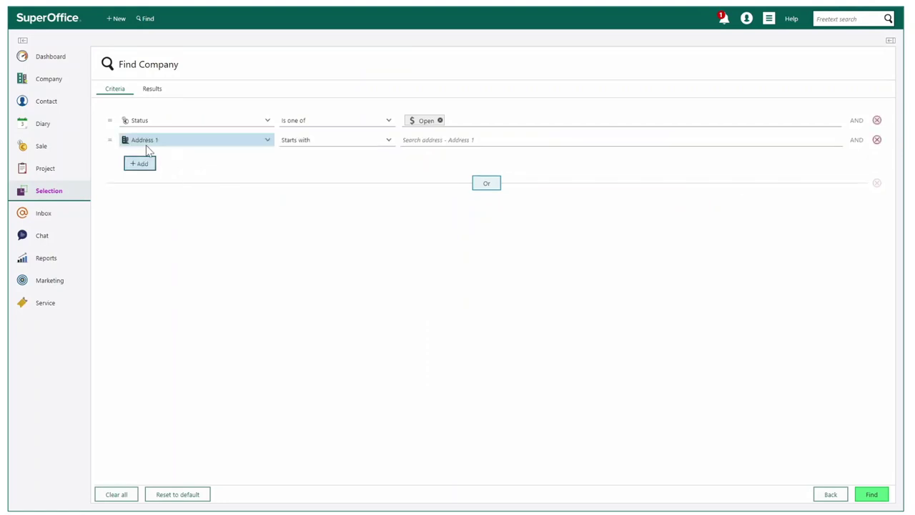
left_click(161, 145)
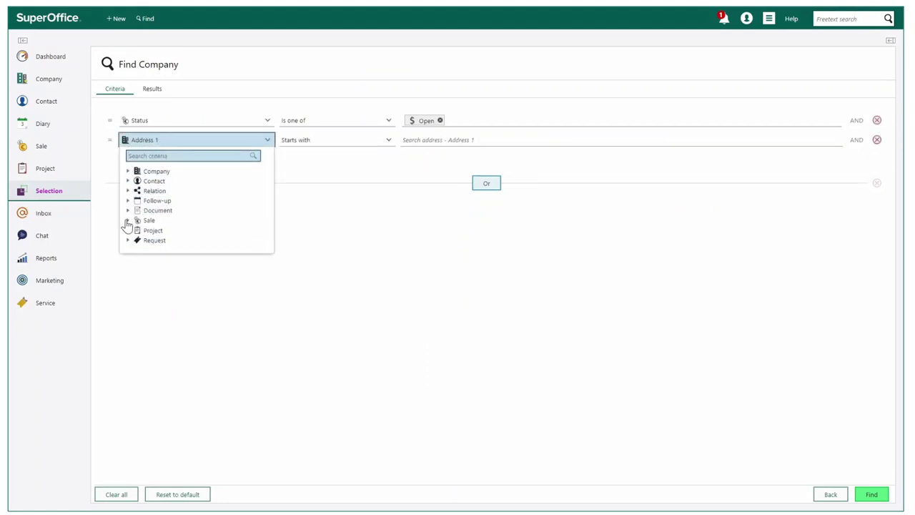
left_click(128, 220)
scroll(178, 276, "down", 3)
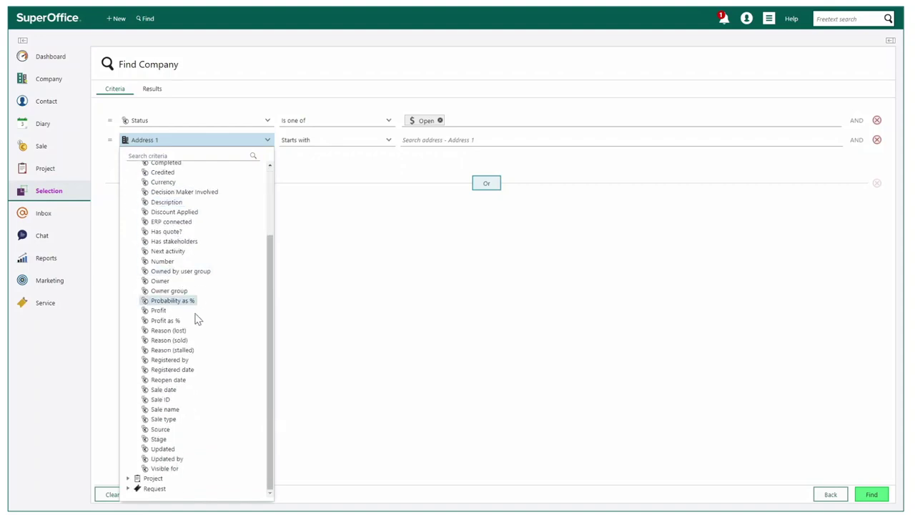
left_click(175, 388)
Set the Sale date criterion to This Month (01/03/2021–31/03/2021)
left_click(335, 142)
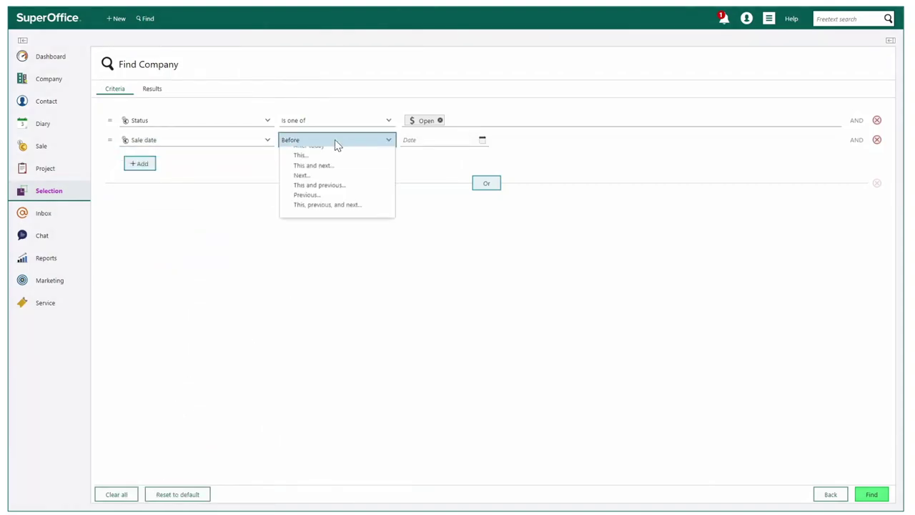
left_click(300, 229)
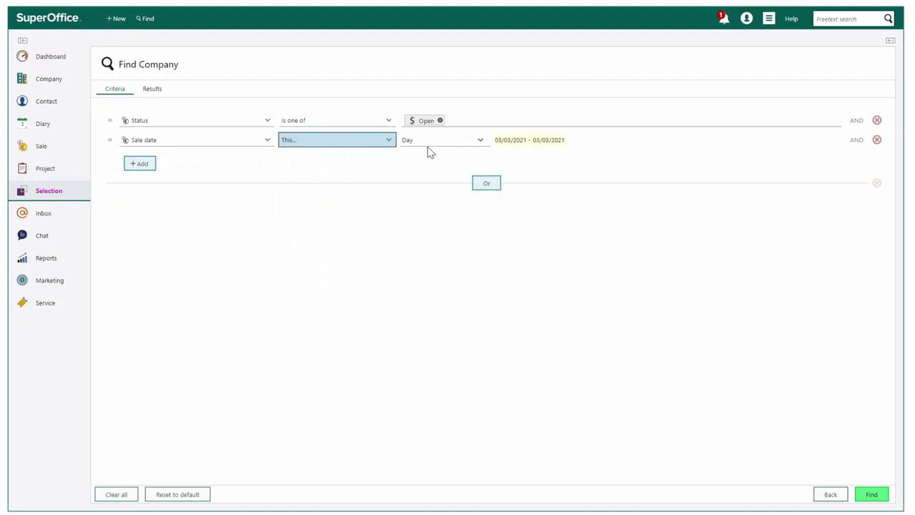
left_click(429, 142)
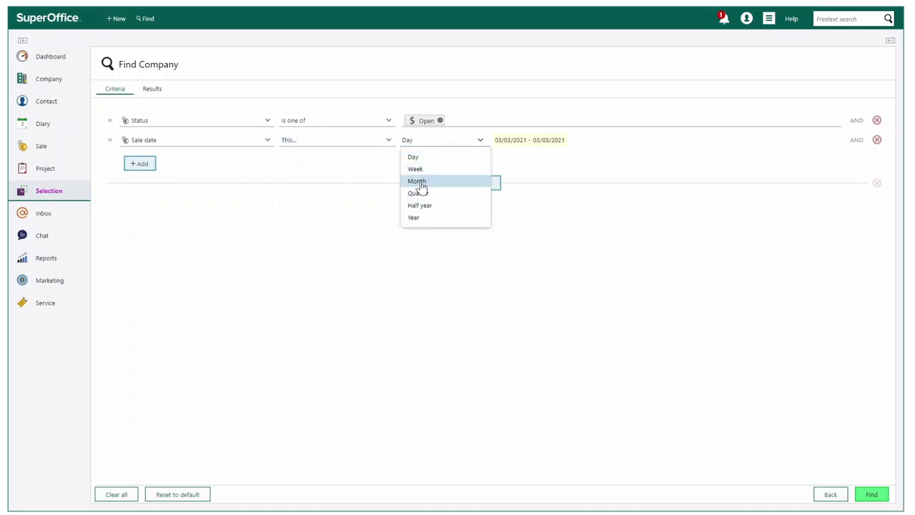
left_click(418, 182)
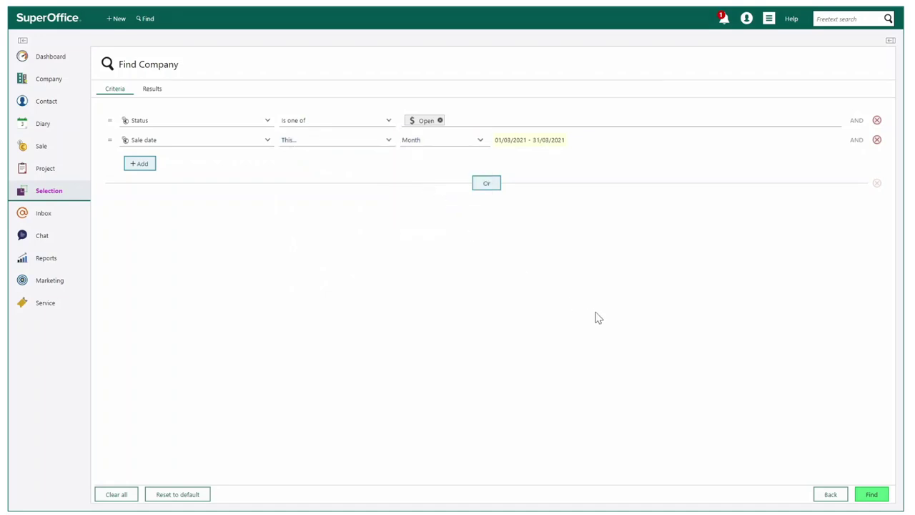
Run the search listing 13 companies and start Generate follow-ups, showing the Type choices
left_click(871, 495)
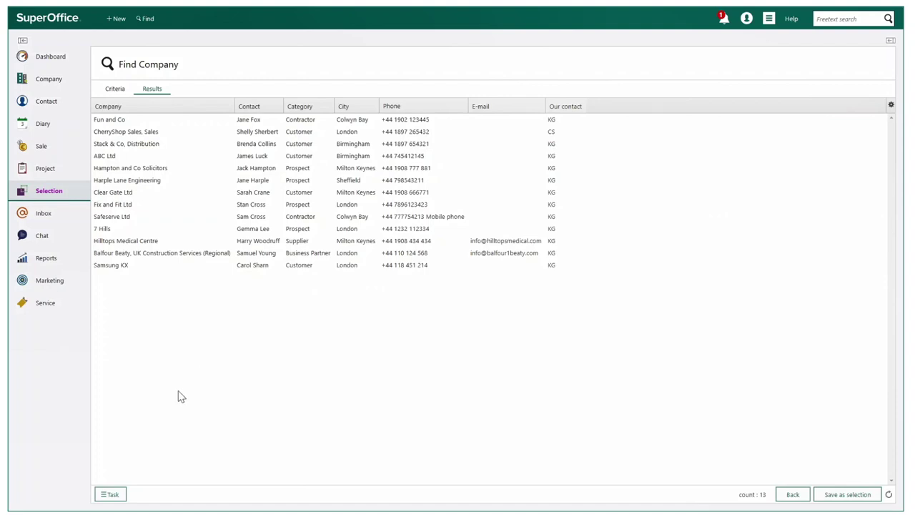
left_click(104, 500)
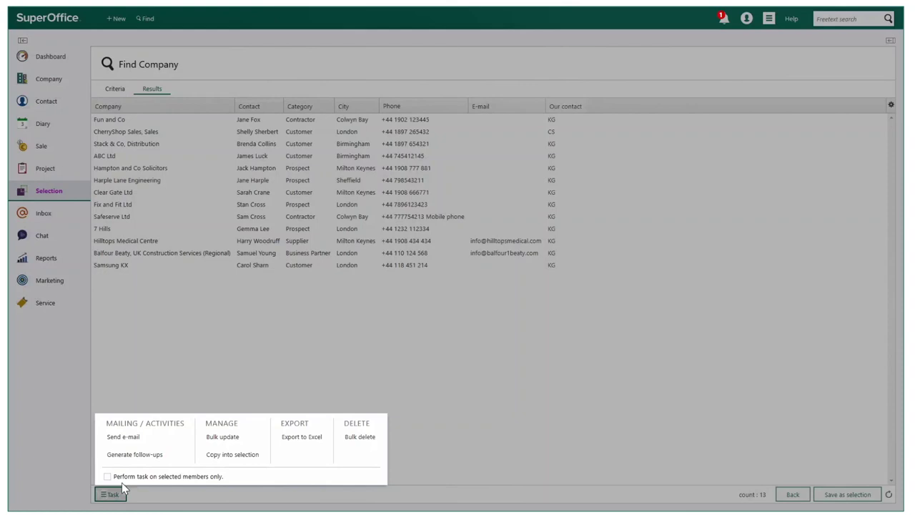
left_click(173, 462)
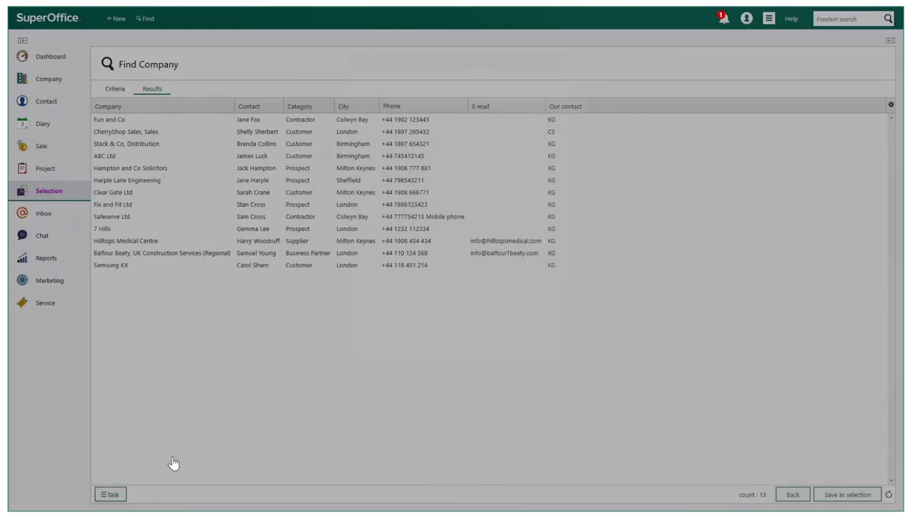
left_click(450, 117)
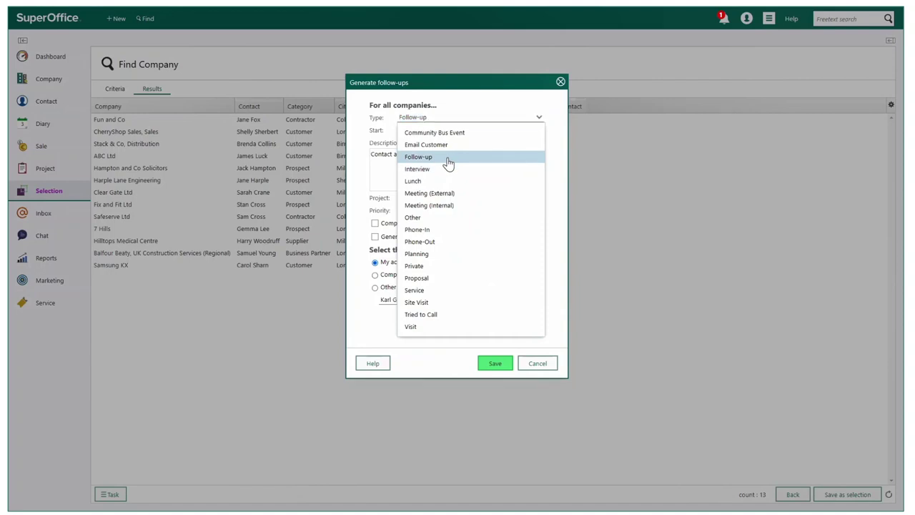
Keep type Follow-up, set start date 04/03/2021, and write the open-sale update request description
left_click(444, 156)
left_click(470, 129)
left_click(444, 174)
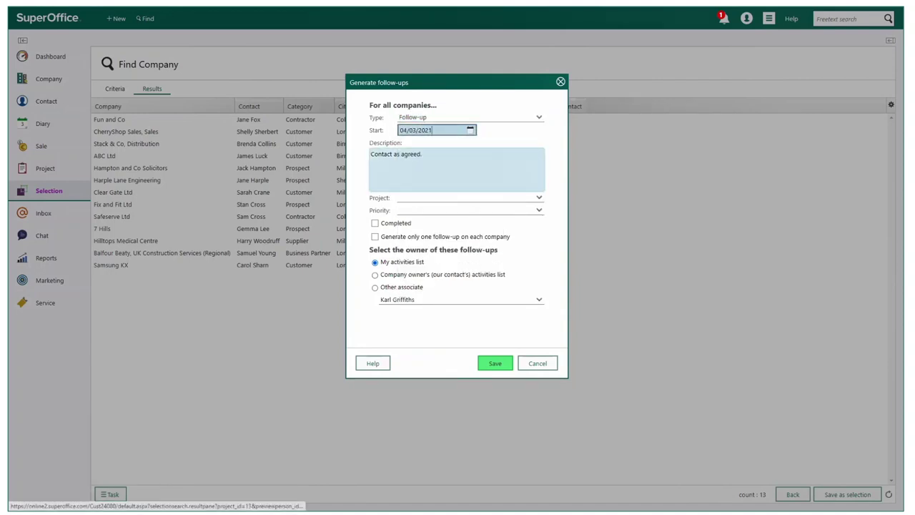
left_click(533, 180)
type("Please contact your open sale opportunity and provide me an update by the end of the week.")
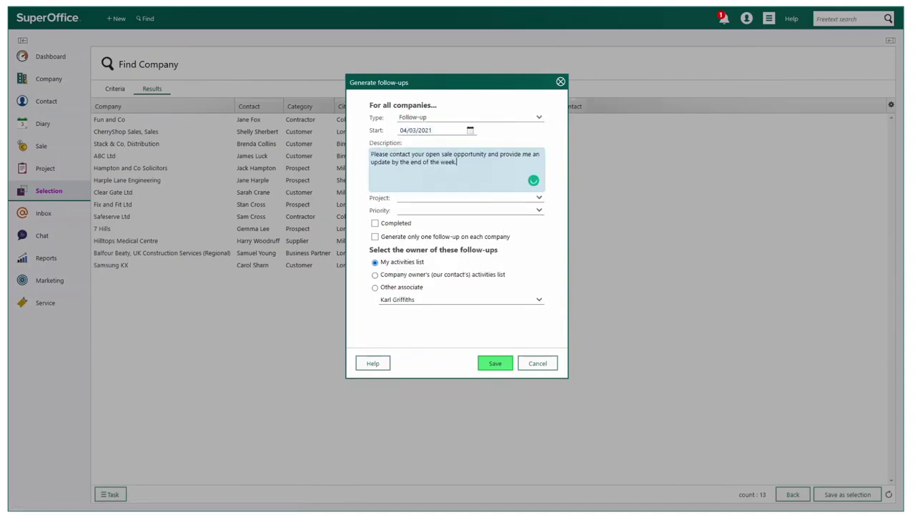
left_click(551, 232)
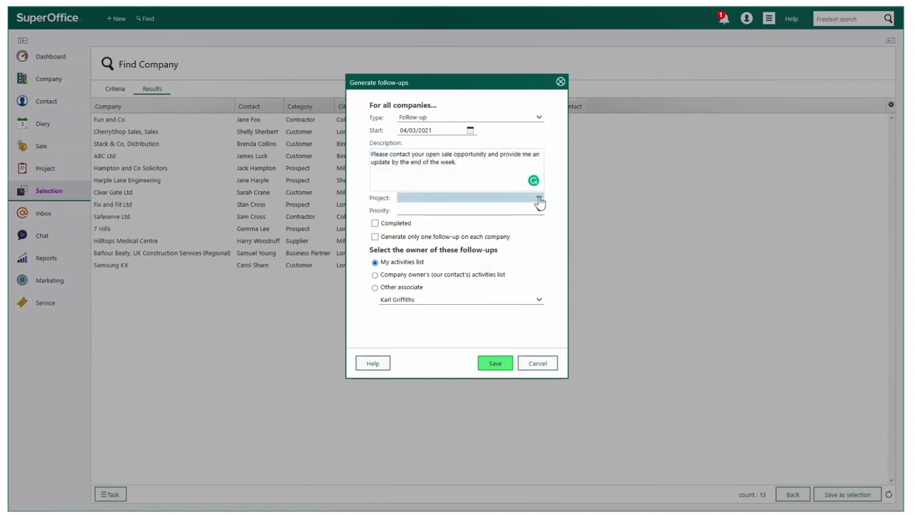
Leave project and priority unset, make one follow-up per company on each owner's list, and save
left_click(539, 200)
left_click(556, 224)
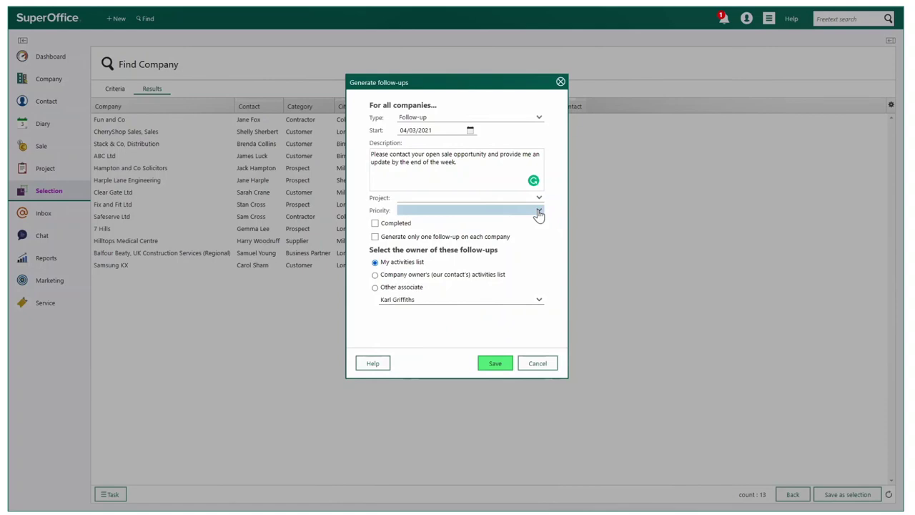
left_click(540, 211)
left_click(549, 222)
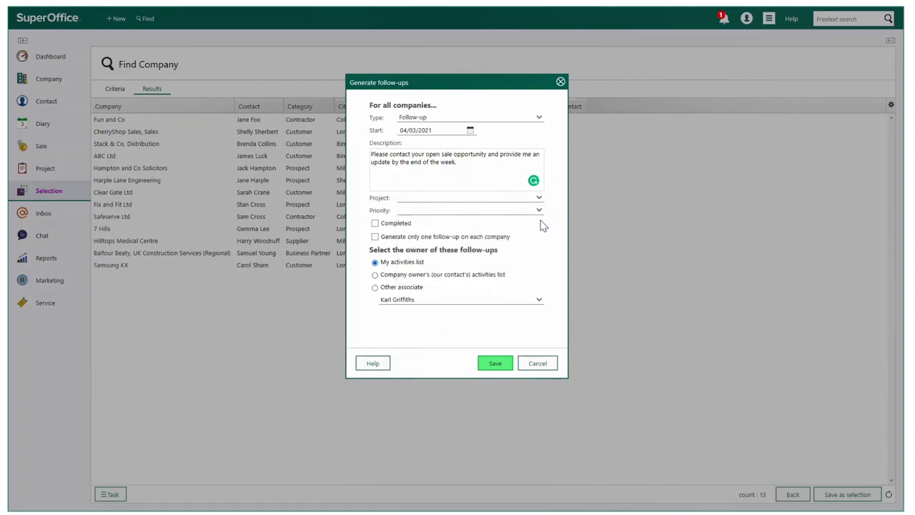
left_click(374, 224)
left_click(375, 237)
left_click(375, 275)
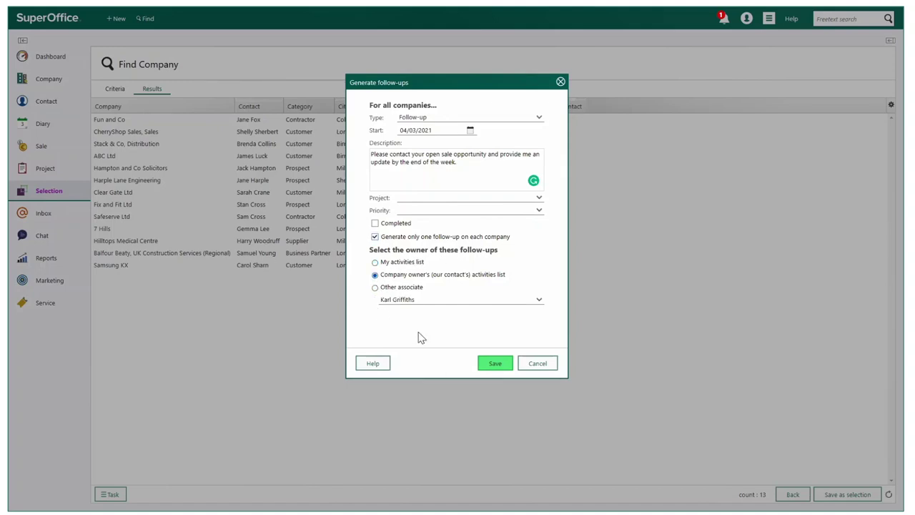
left_click(495, 364)
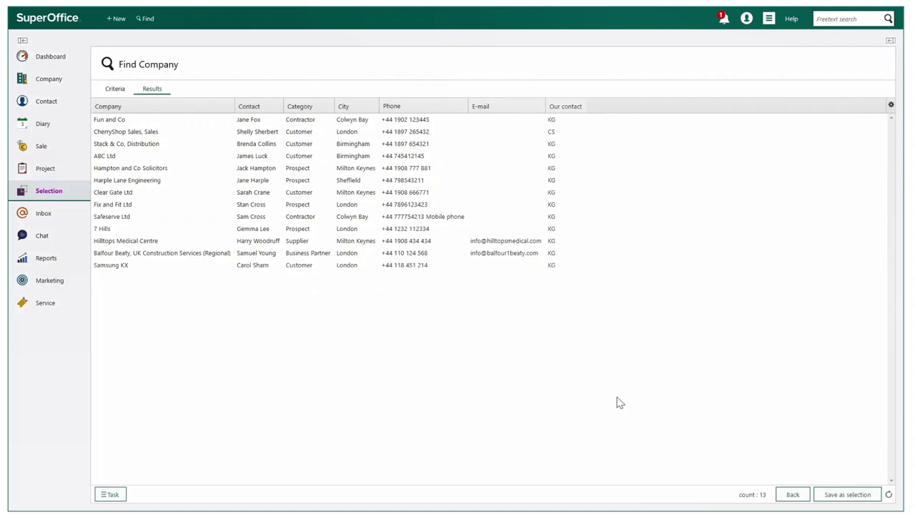
left_click(847, 493)
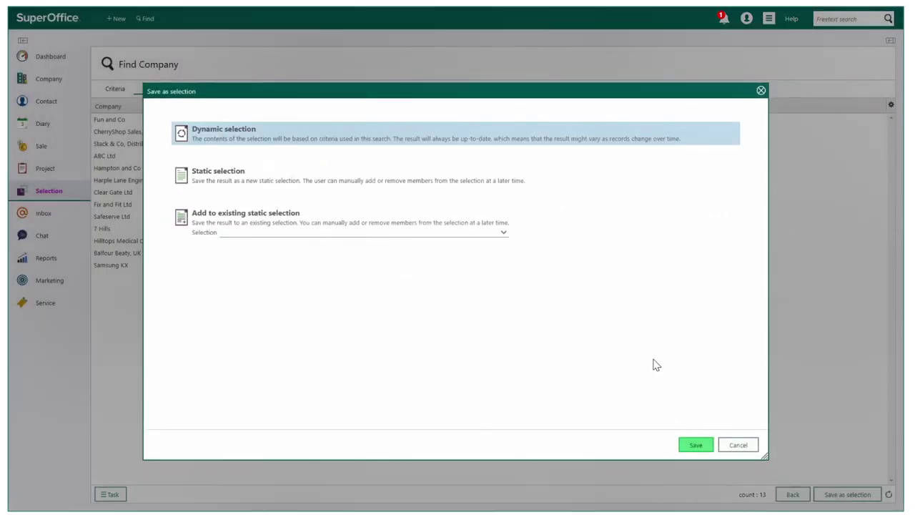
left_click(737, 445)
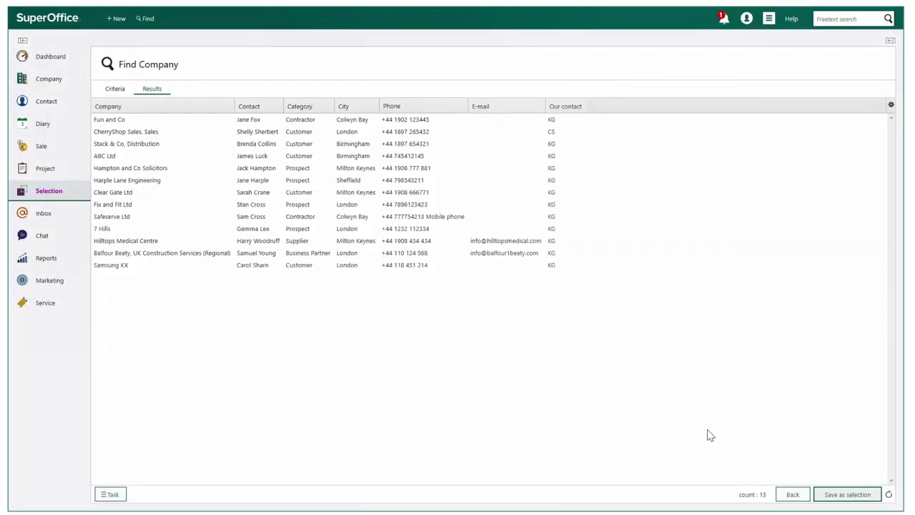
Open Hilltops Medical Centre's company card, refresh Activities, and open its 04/03/2021 Follow-up
left_click(178, 241)
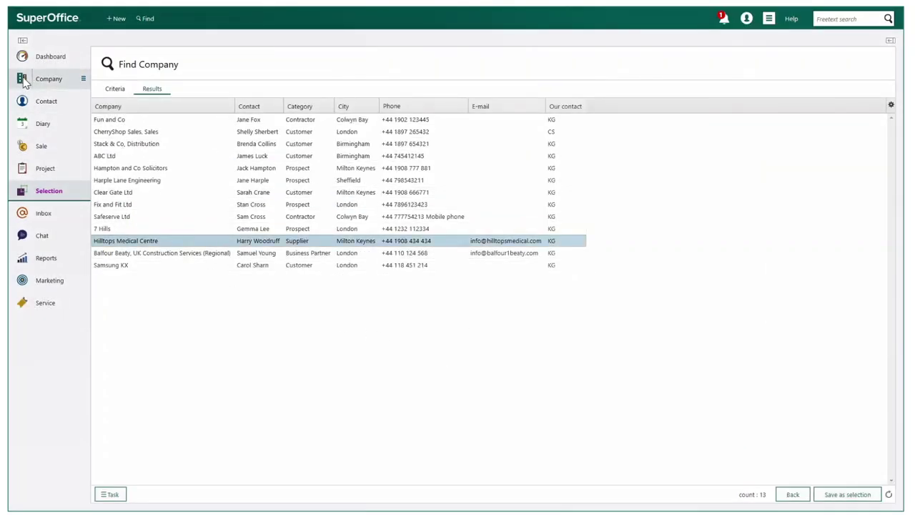
left_click(51, 85)
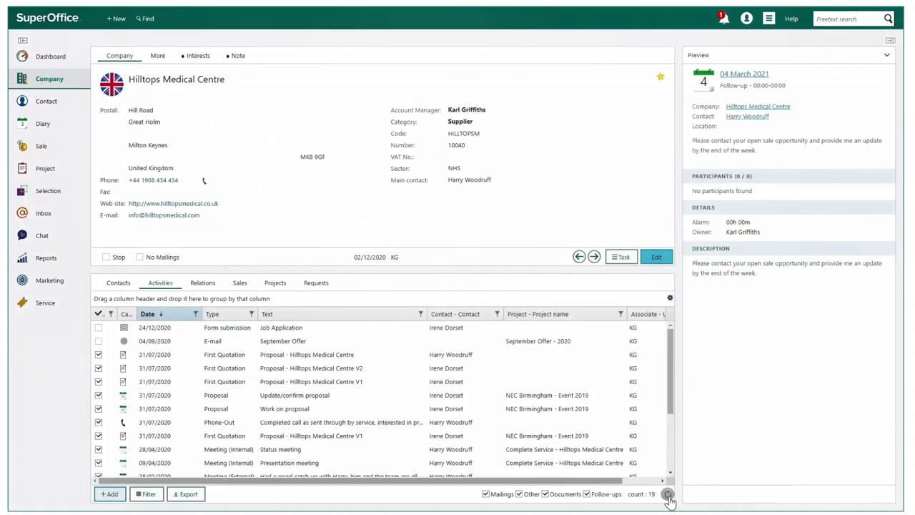
left_click(667, 493)
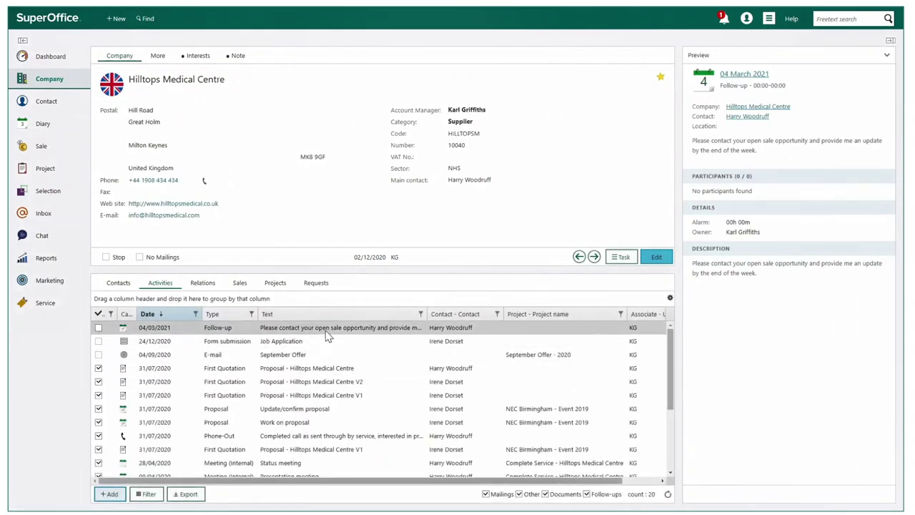
double_click(325, 329)
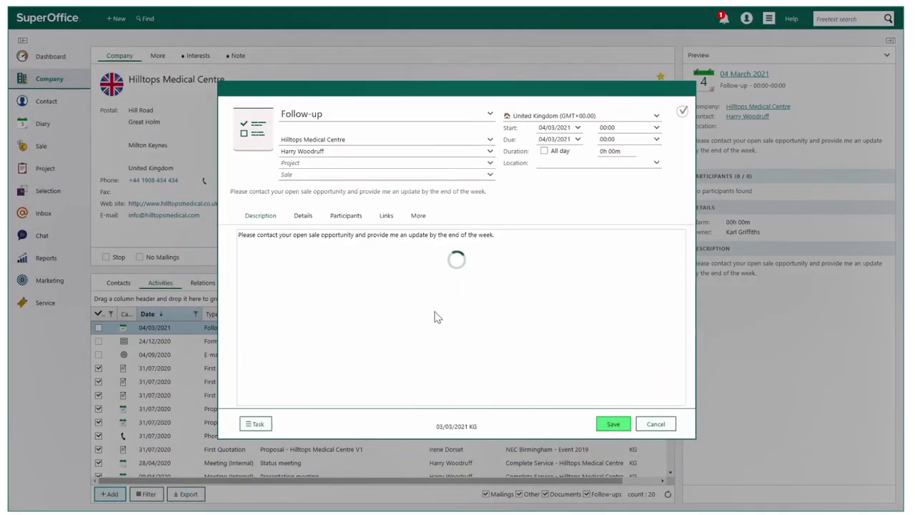